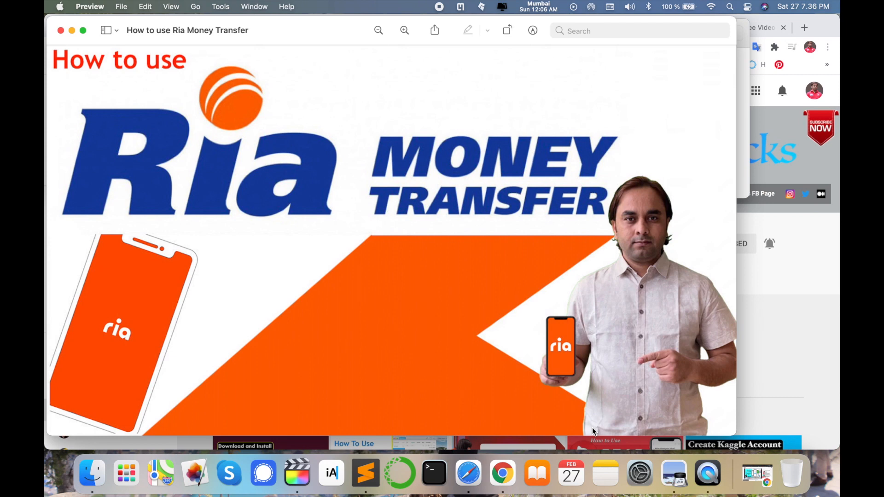
Step: Bring the browser forward and load Google's homepage in a new tab
{"action": "left_click", "coordinate": [820, 394]}
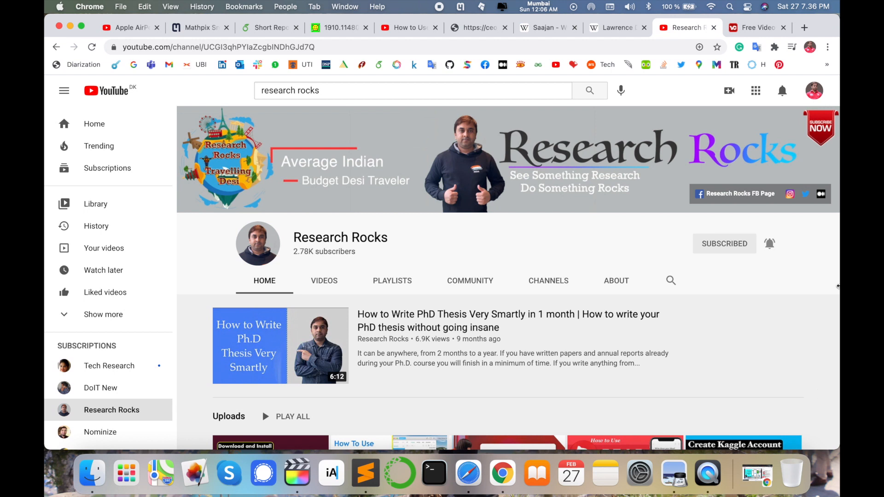
{"action": "left_click", "coordinate": [783, 28]}
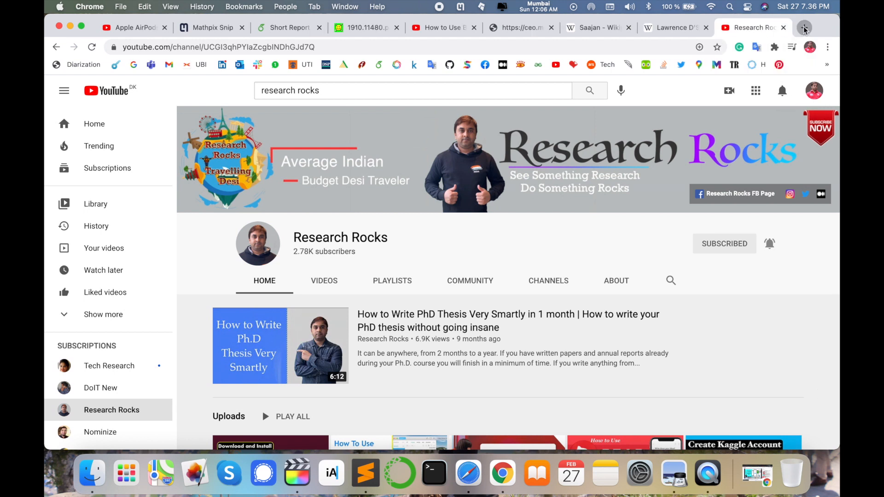
{"action": "left_click", "coordinate": [434, 304]}
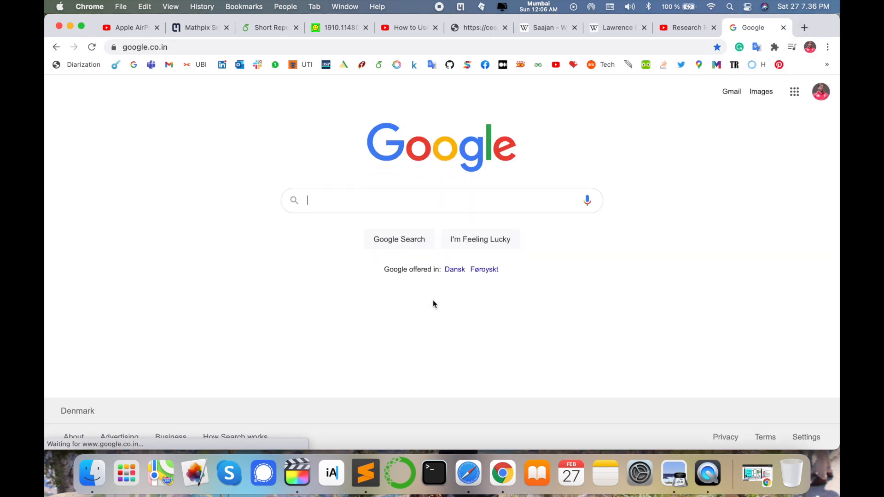
{"action": "type", "text": "rias"}
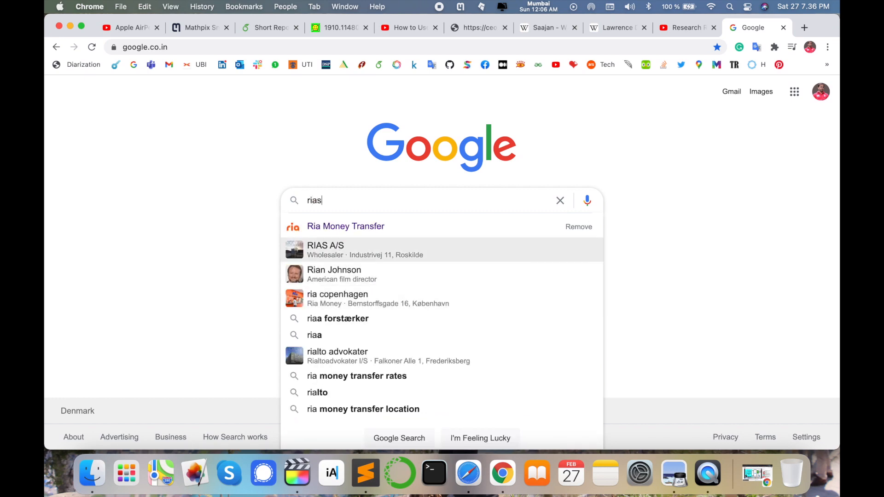
Step: Search Google for 'ria money transfer', reach Ria's US site and expand the destination-country list
{"action": "key", "text": "Down"}
{"action": "key", "text": "Return"}
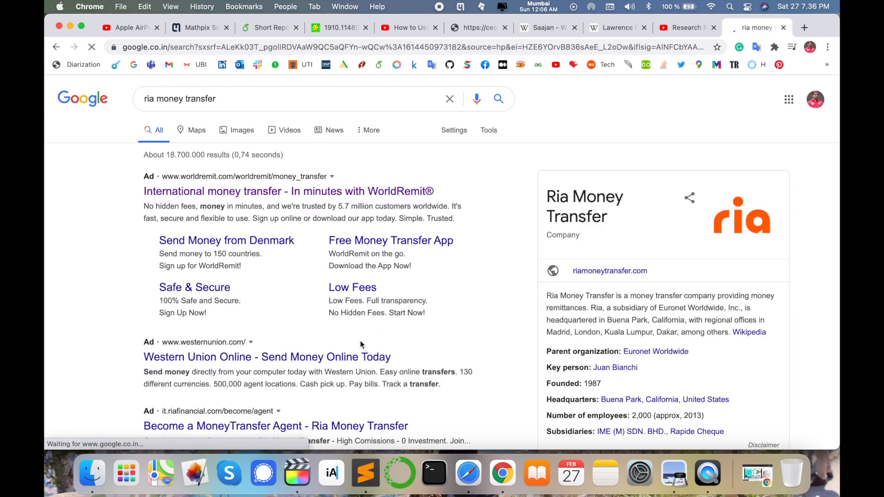
{"action": "scroll", "coordinate": [360, 340], "scroll_direction": "down", "scroll_amount": 10}
{"action": "scroll", "coordinate": [360, 340], "scroll_direction": "down", "scroll_amount": 2}
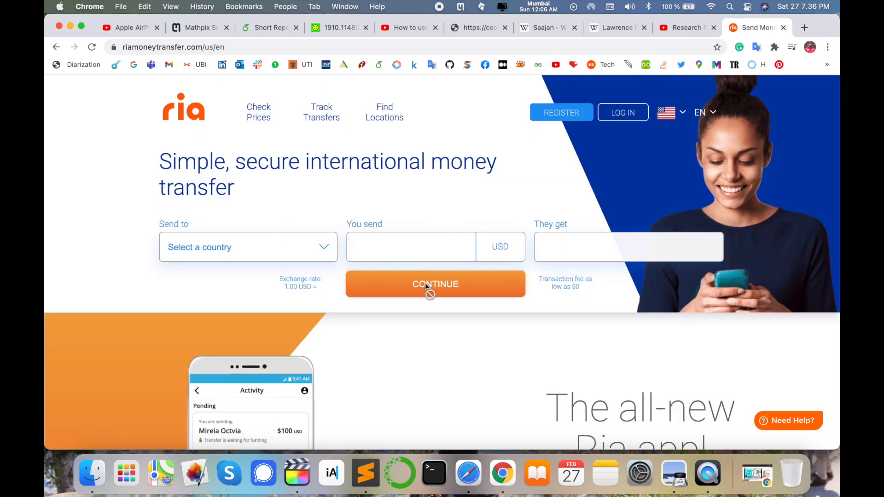
{"action": "left_click", "coordinate": [321, 247]}
{"action": "scroll", "coordinate": [275, 295], "scroll_direction": "down", "scroll_amount": 10}
{"action": "scroll", "coordinate": [275, 294], "scroll_direction": "down", "scroll_amount": 10}
{"action": "scroll", "coordinate": [275, 294], "scroll_direction": "up", "scroll_amount": 15}
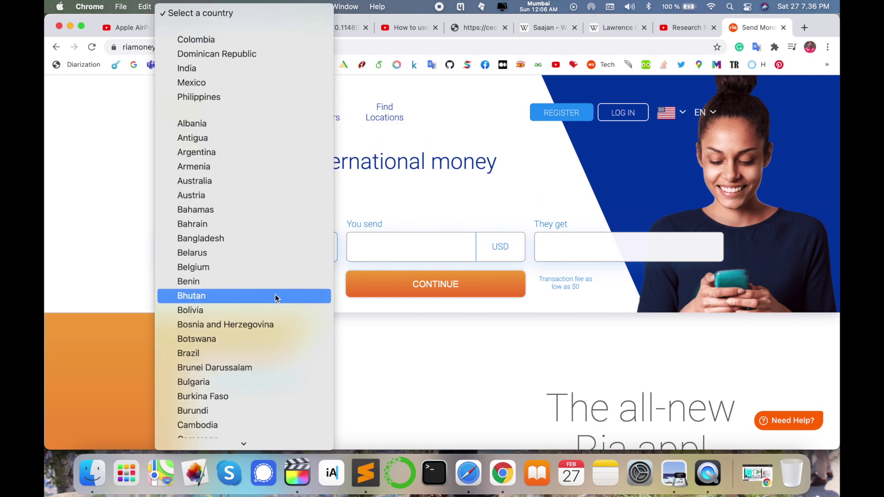
Step: Choose India as destination and quote 1000 USD, yielding 72840.00 INR
{"action": "left_click", "coordinate": [212, 74]}
{"action": "left_click", "coordinate": [412, 246]}
{"action": "type", "text": "1000"}
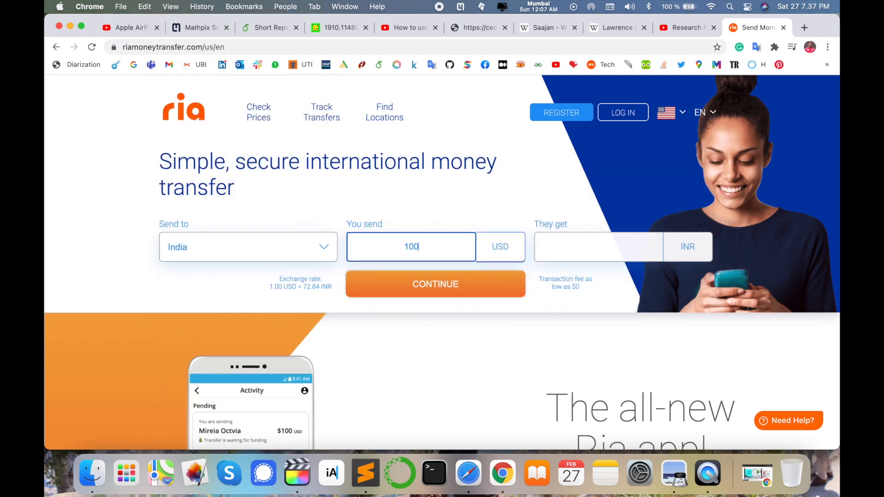
{"action": "left_click", "coordinate": [433, 279]}
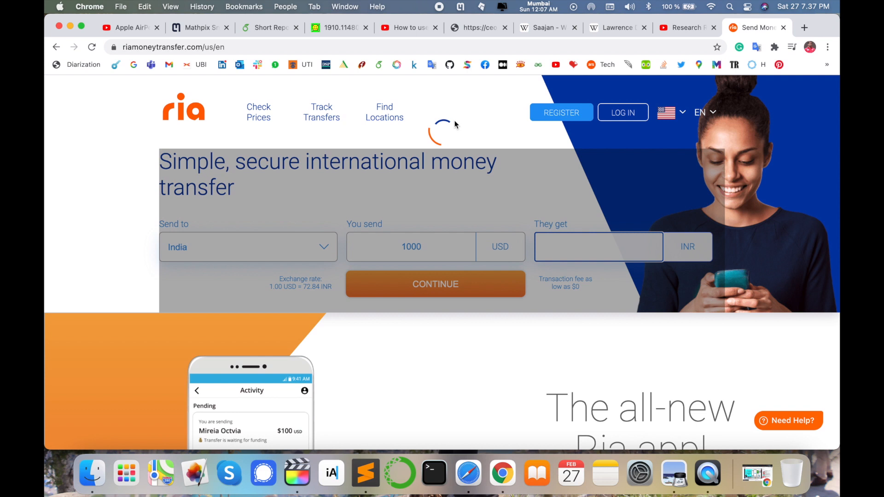
{"action": "double_click", "coordinate": [411, 247]}
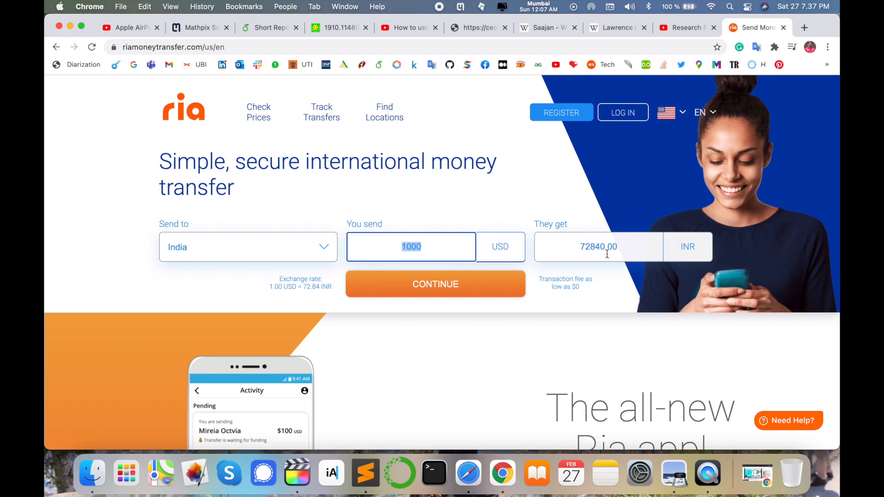
{"action": "scroll", "coordinate": [607, 256], "scroll_direction": "down", "scroll_amount": 10}
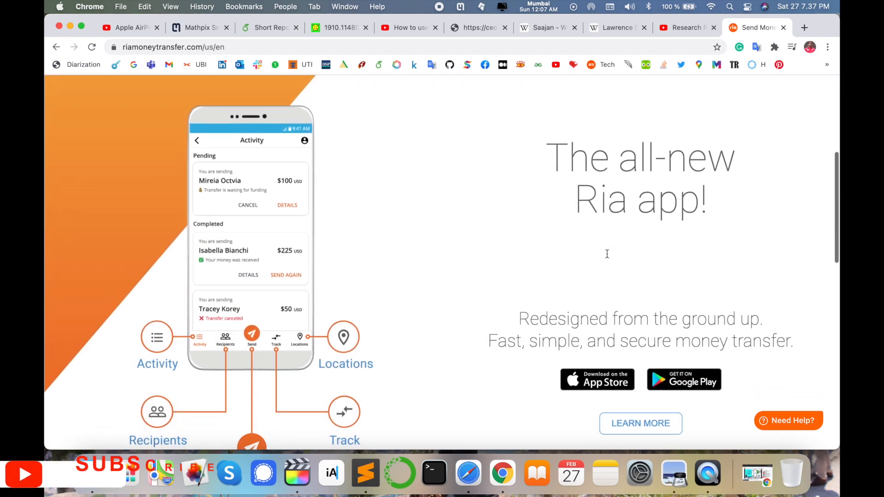
{"action": "scroll", "coordinate": [608, 256], "scroll_direction": "down", "scroll_amount": 2}
{"action": "scroll", "coordinate": [385, 328], "scroll_direction": "up", "scroll_amount": 3}
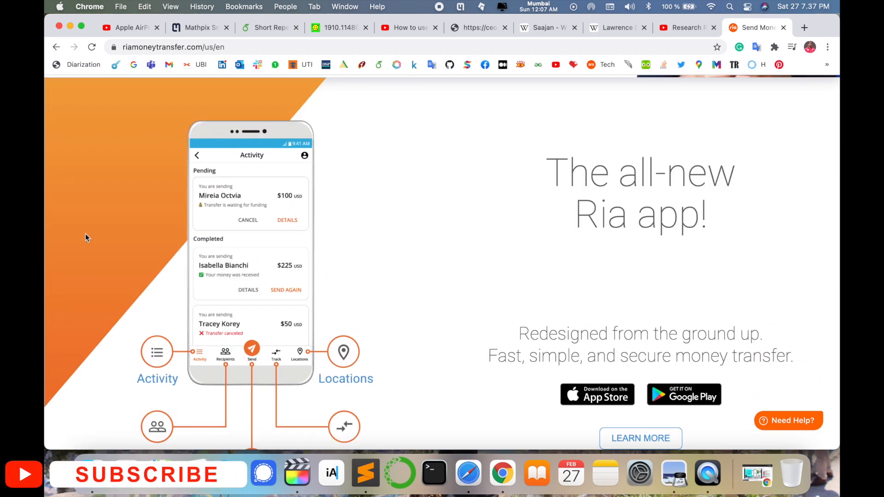
{"action": "scroll", "coordinate": [87, 237], "scroll_direction": "down", "scroll_amount": 3}
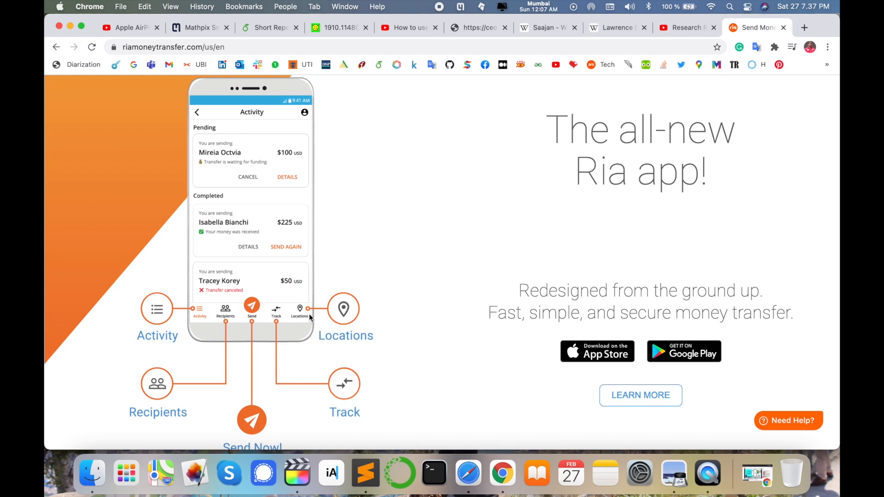
{"action": "scroll", "coordinate": [357, 307], "scroll_direction": "down", "scroll_amount": 8}
{"action": "scroll", "coordinate": [356, 310], "scroll_direction": "up", "scroll_amount": 4}
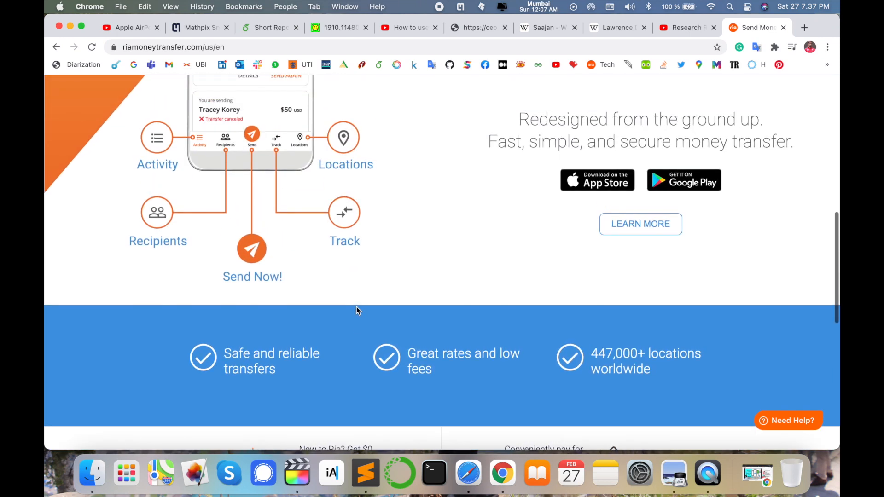
{"action": "scroll", "coordinate": [356, 310], "scroll_direction": "down", "scroll_amount": 8}
{"action": "scroll", "coordinate": [357, 310], "scroll_direction": "down", "scroll_amount": 8}
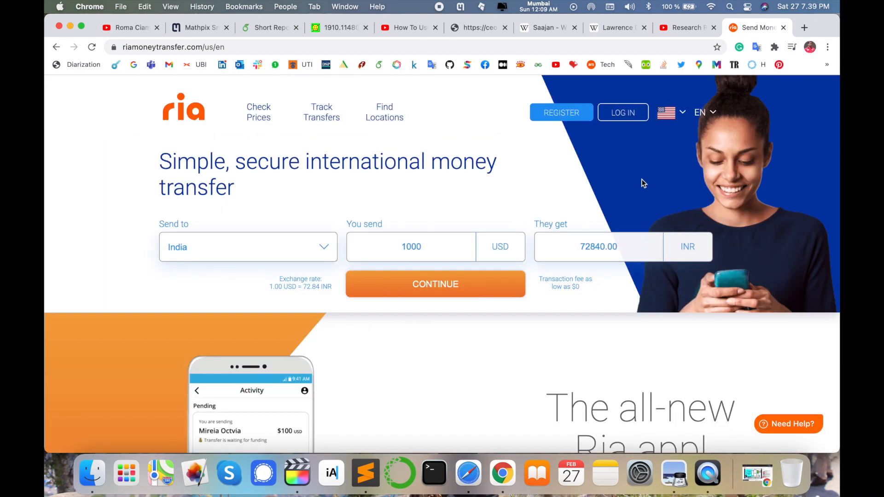
{"action": "left_click", "coordinate": [673, 112]}
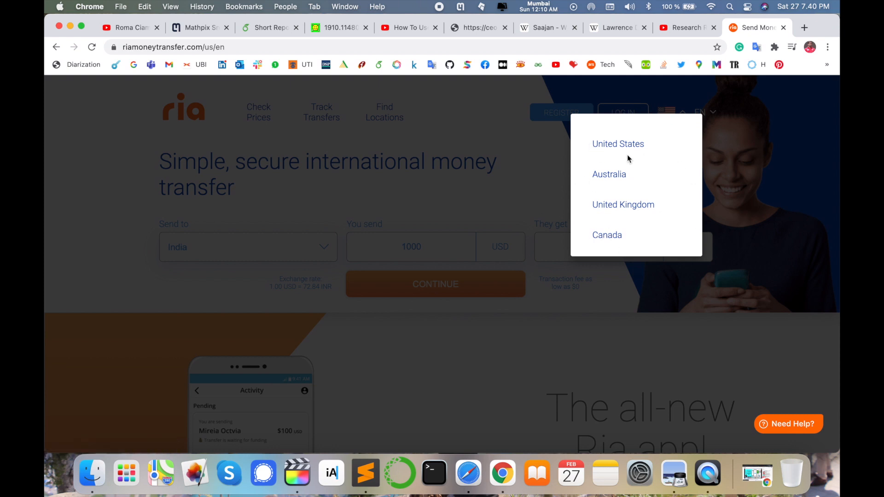
Step: Dismiss the country list unchanged, leaving the 1000 USD to India quote
{"action": "left_click", "coordinate": [526, 190]}
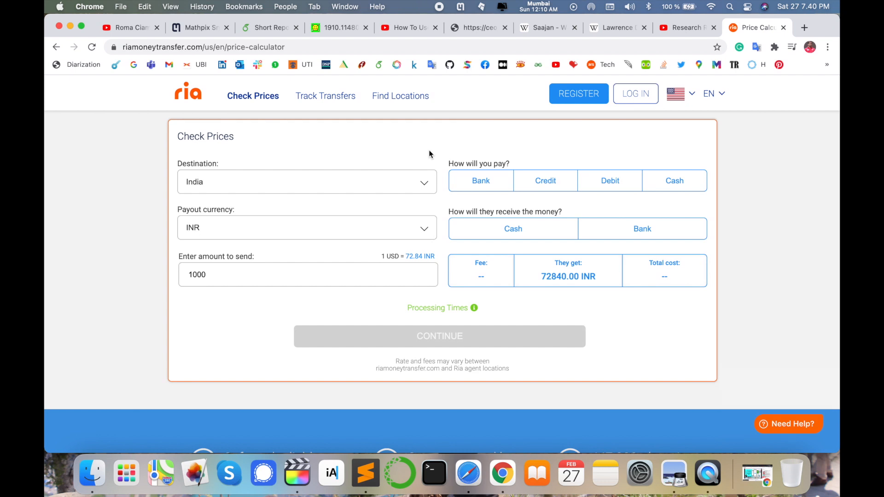
{"action": "scroll", "coordinate": [429, 150], "scroll_direction": "down", "scroll_amount": 3}
{"action": "scroll", "coordinate": [429, 150], "scroll_direction": "up", "scroll_amount": 3}
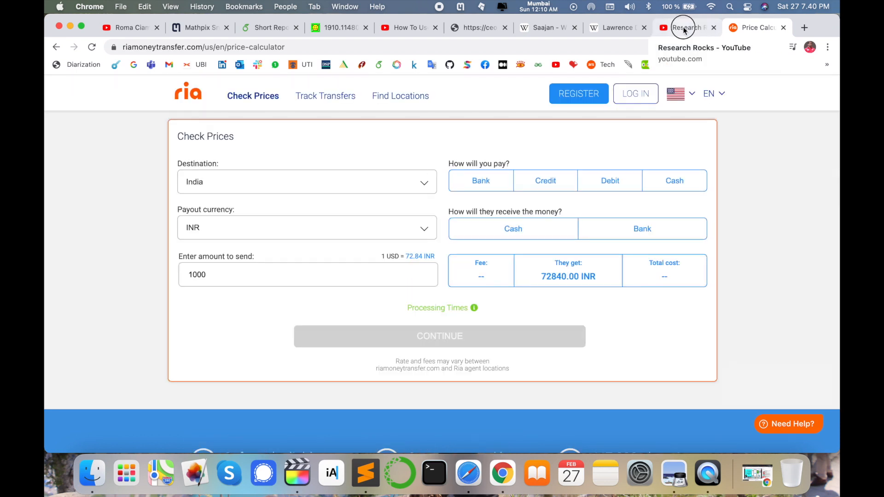
Step: Switch to the Research Rocks YouTube channel tab
{"action": "left_click", "coordinate": [683, 27]}
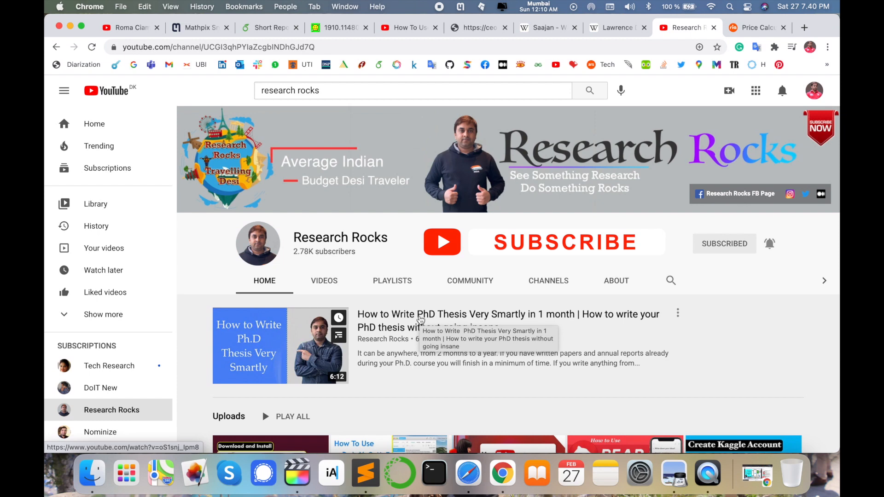
{"action": "scroll", "coordinate": [419, 319], "scroll_direction": "down", "scroll_amount": 3}
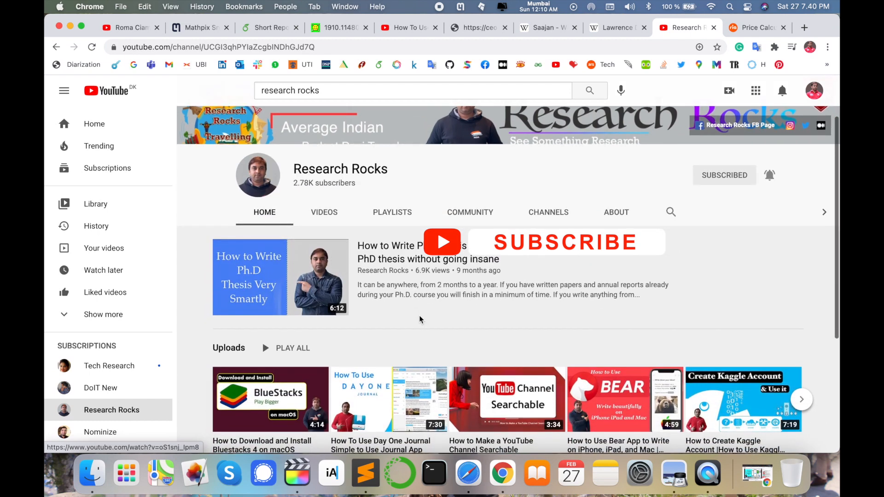
{"action": "scroll", "coordinate": [419, 319], "scroll_direction": "down", "scroll_amount": 5}
{"action": "scroll", "coordinate": [419, 320], "scroll_direction": "up", "scroll_amount": 8}
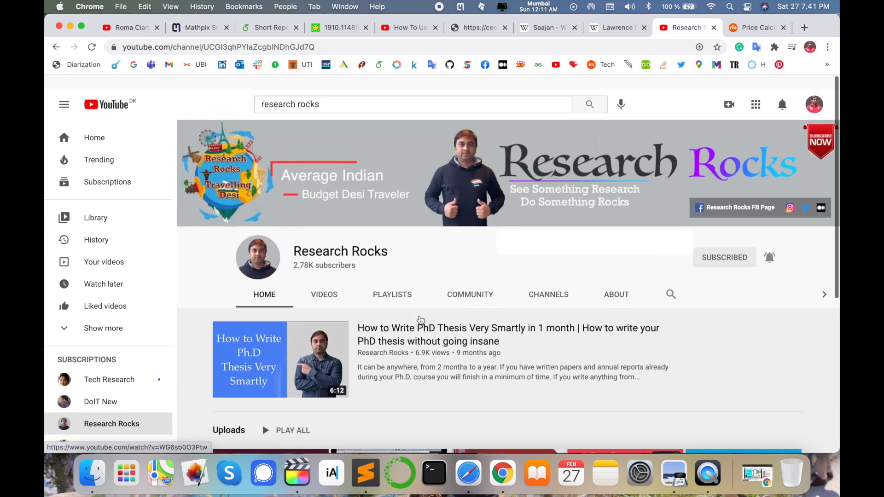